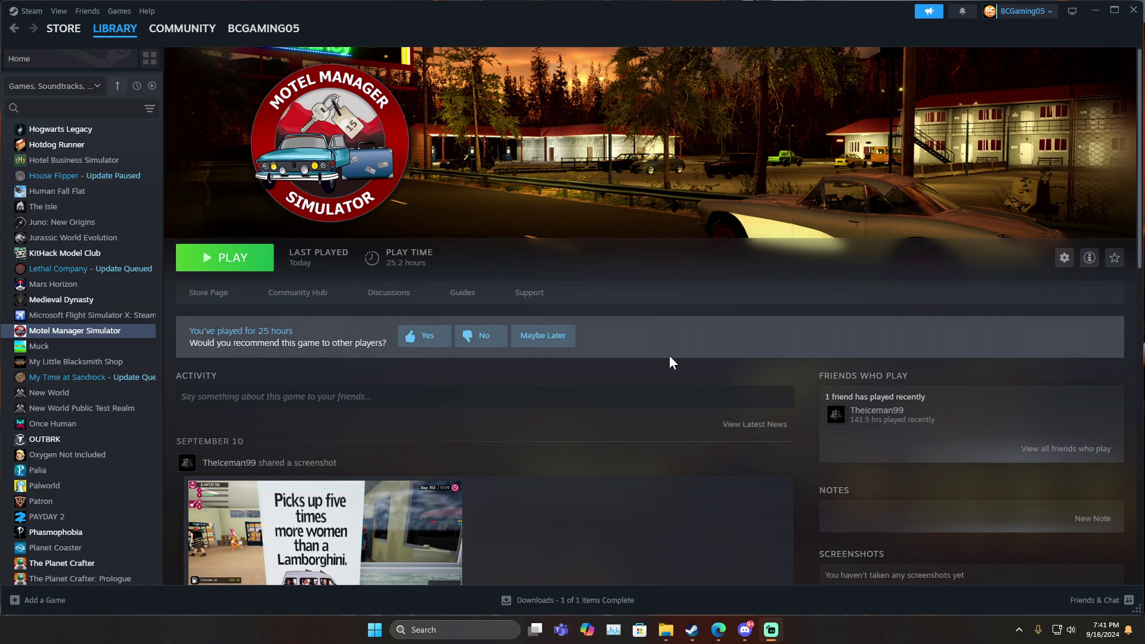
Launch a new File Explorer window at This PC from the taskbar
{"action": "left_click", "coordinate": [666, 630]}
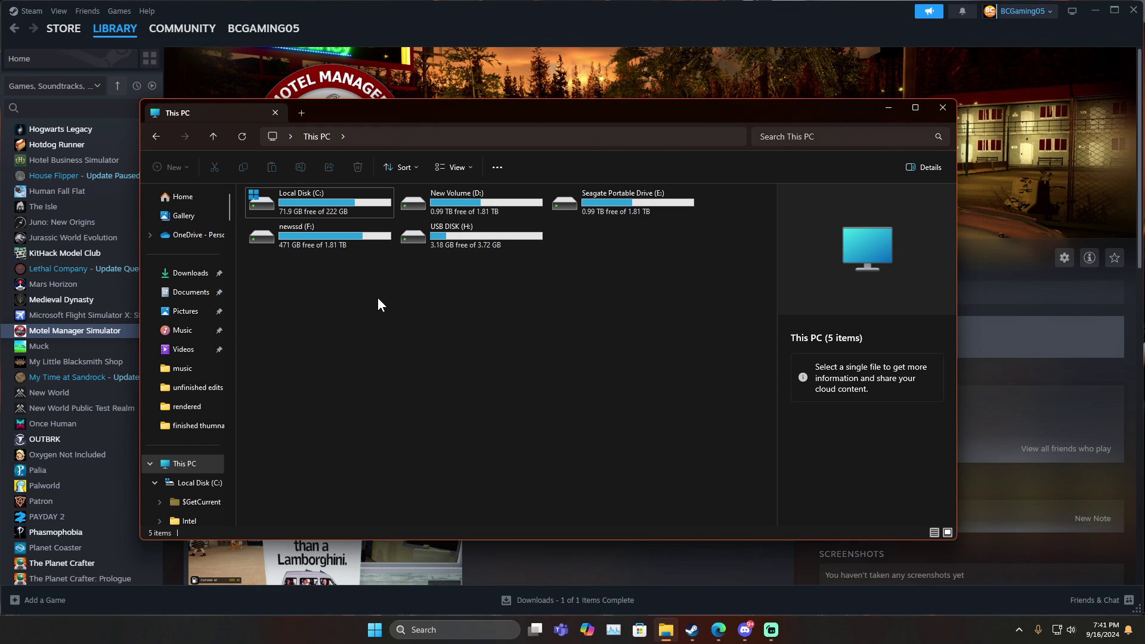
Enter Local Disk (C:) and confirm Hidden items is enabled in View > Show
{"action": "double_click", "coordinate": [307, 192]}
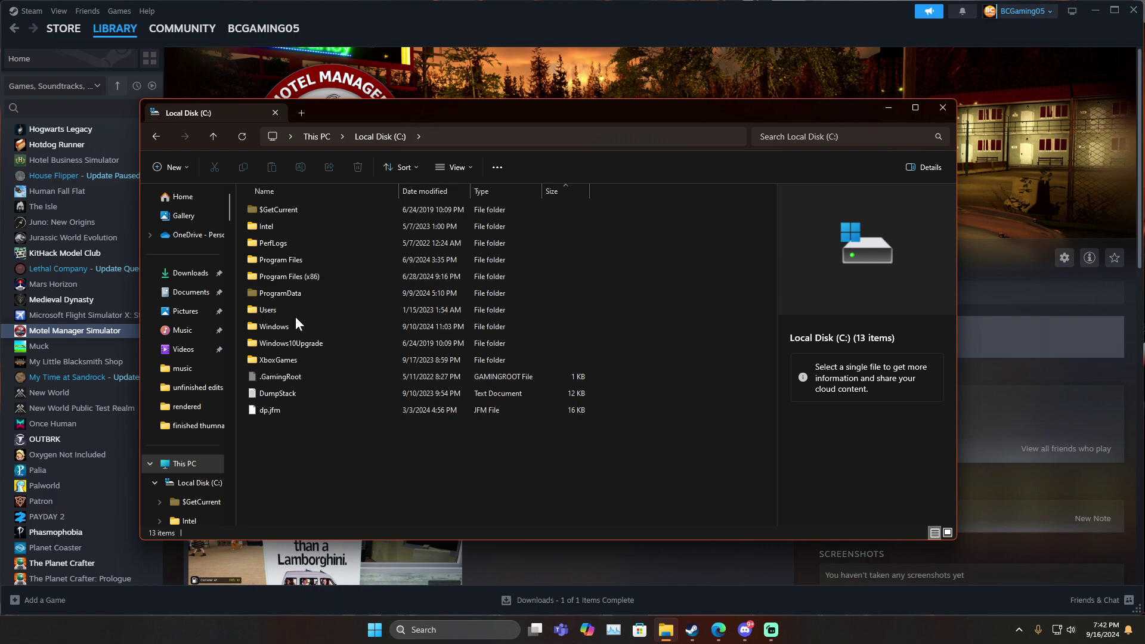
{"action": "left_click", "coordinate": [459, 168]}
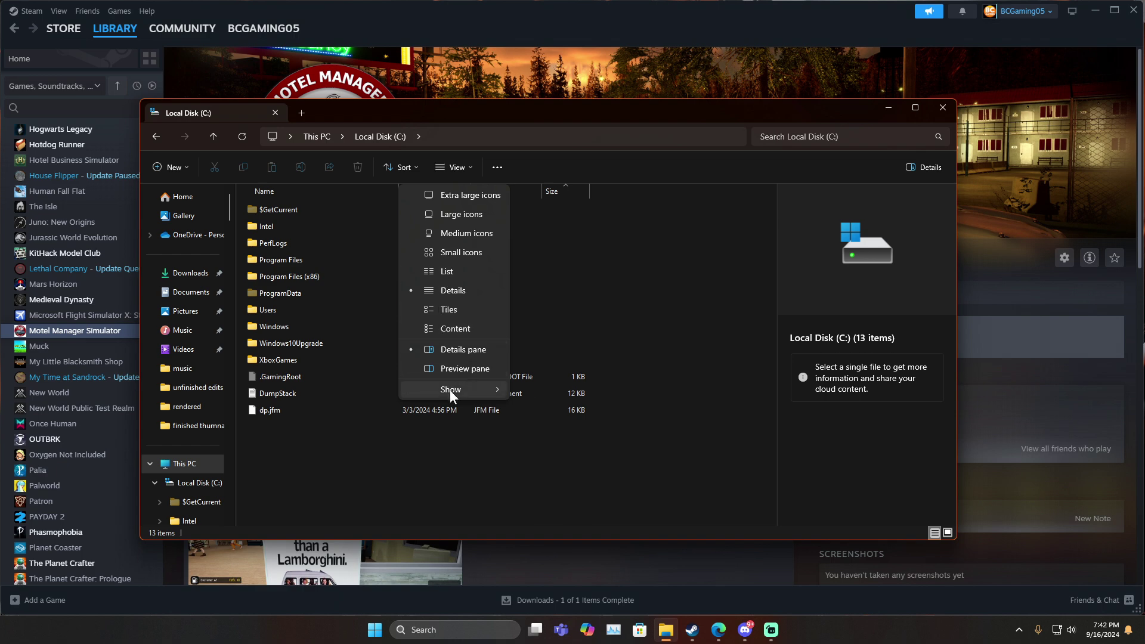
{"action": "mouse_move", "coordinate": [452, 389]}
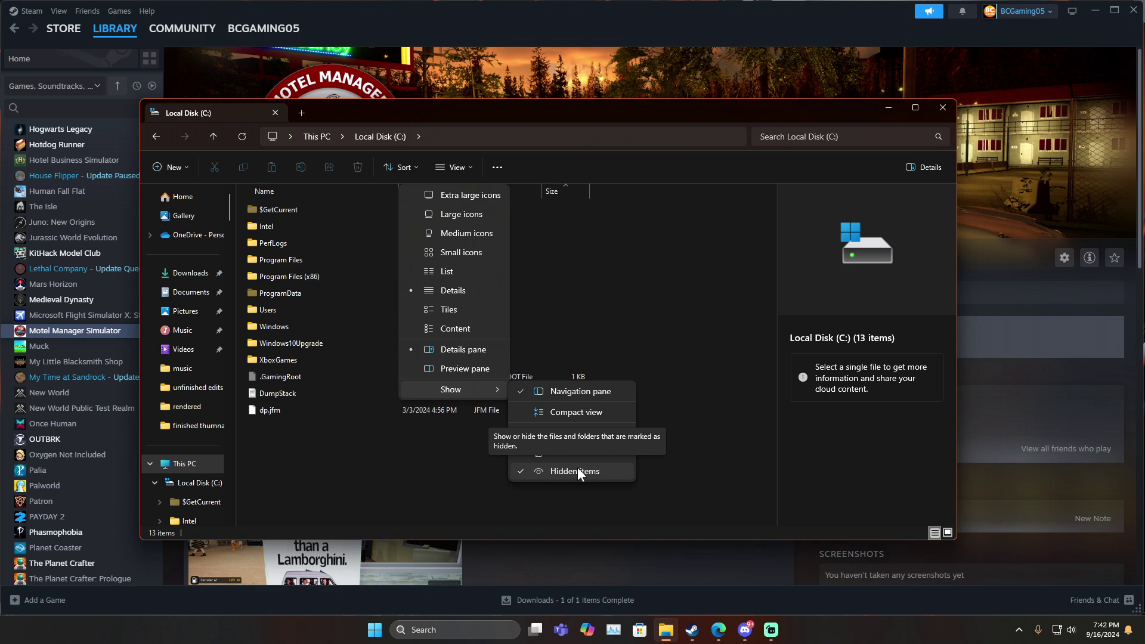
{"action": "left_click", "coordinate": [475, 519]}
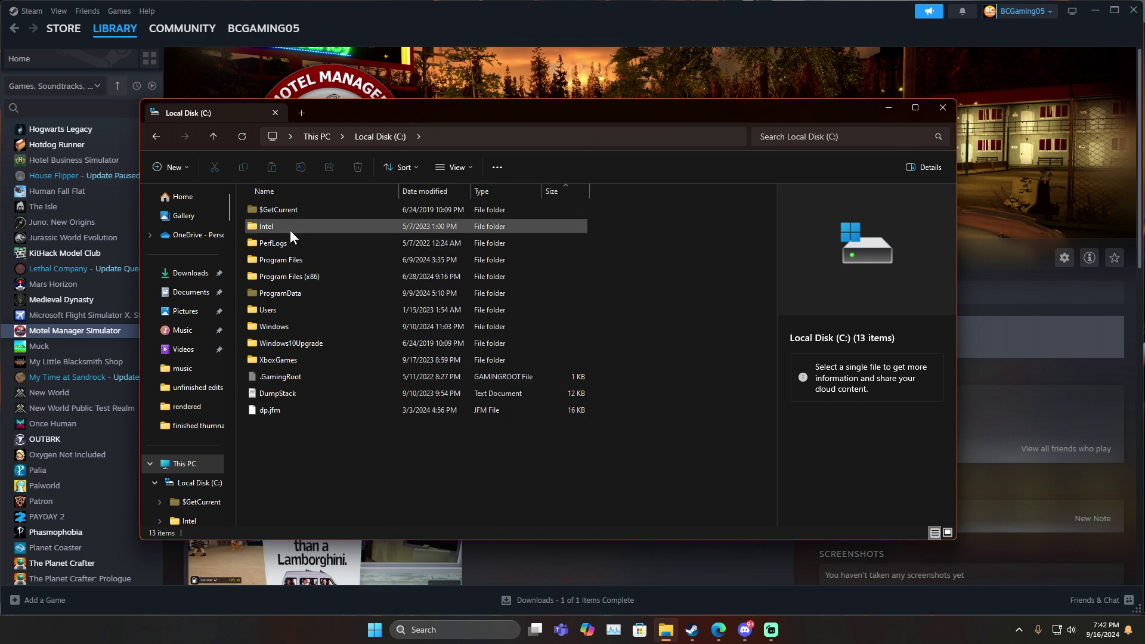
Browse C:\Users into the profile folder, then AppData\Local
{"action": "left_click", "coordinate": [271, 311]}
{"action": "double_click", "coordinate": [271, 311]}
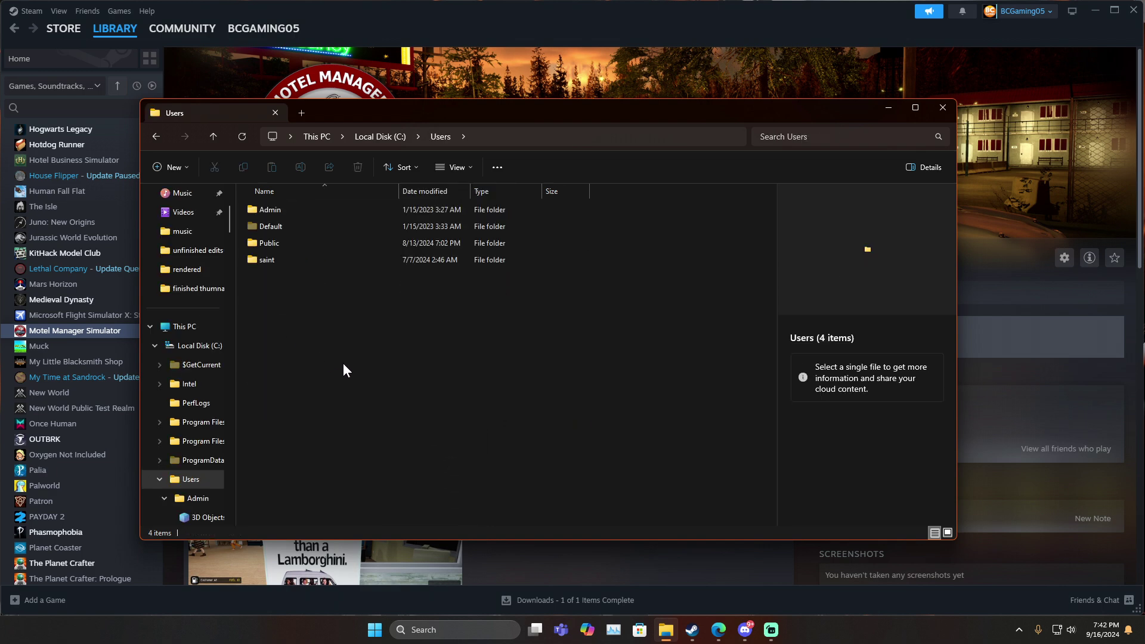
{"action": "double_click", "coordinate": [279, 259]}
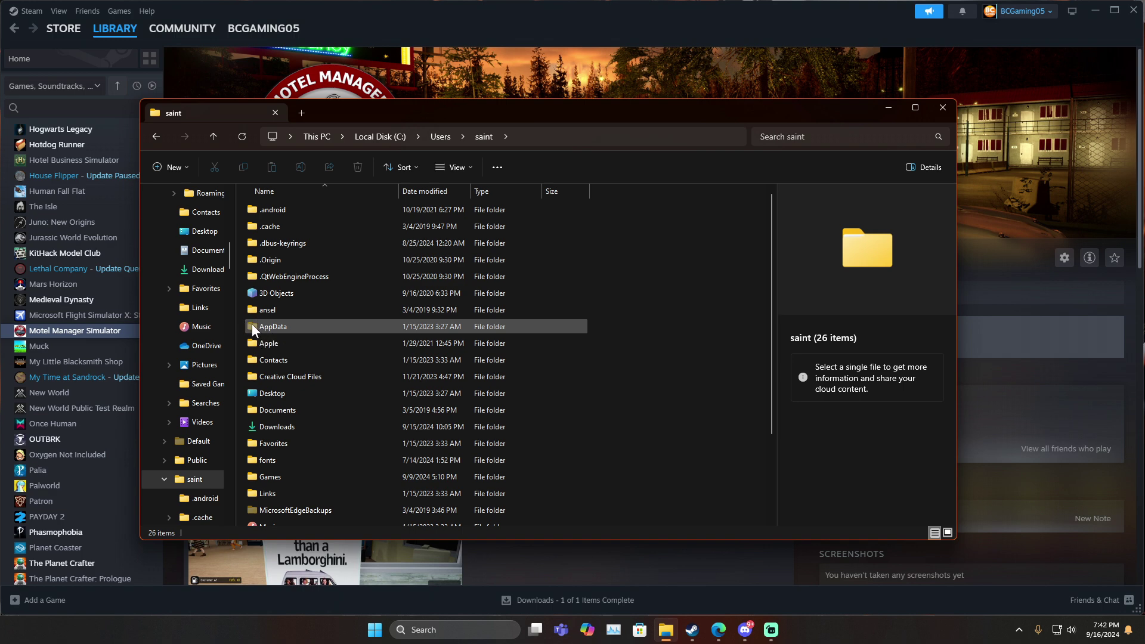
{"action": "mouse_move", "coordinate": [273, 327]}
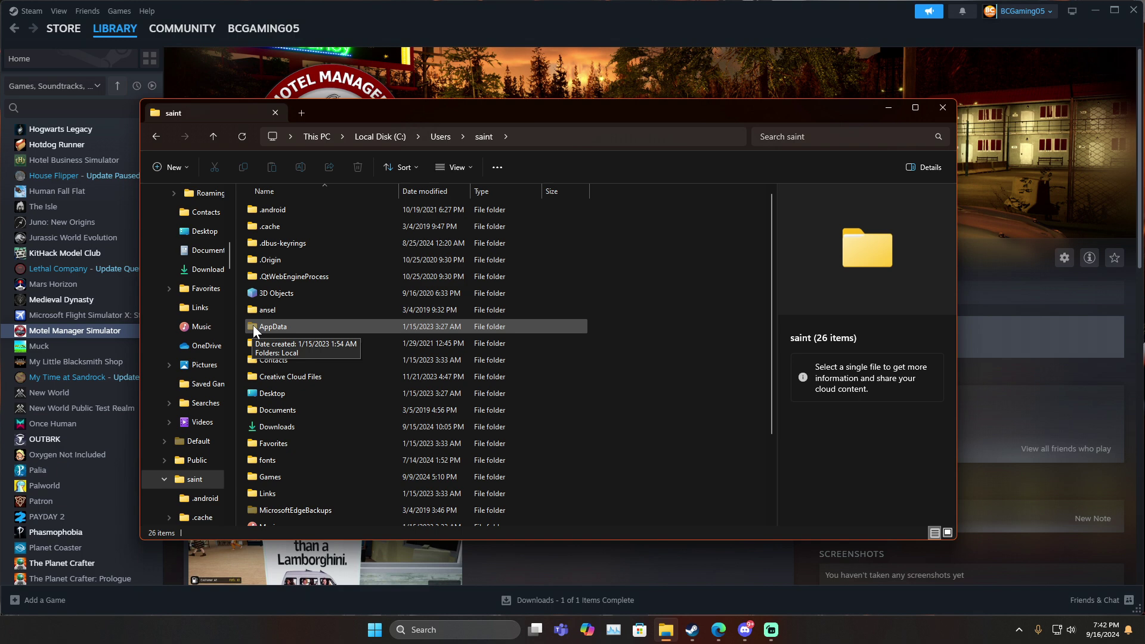
{"action": "double_click", "coordinate": [253, 324]}
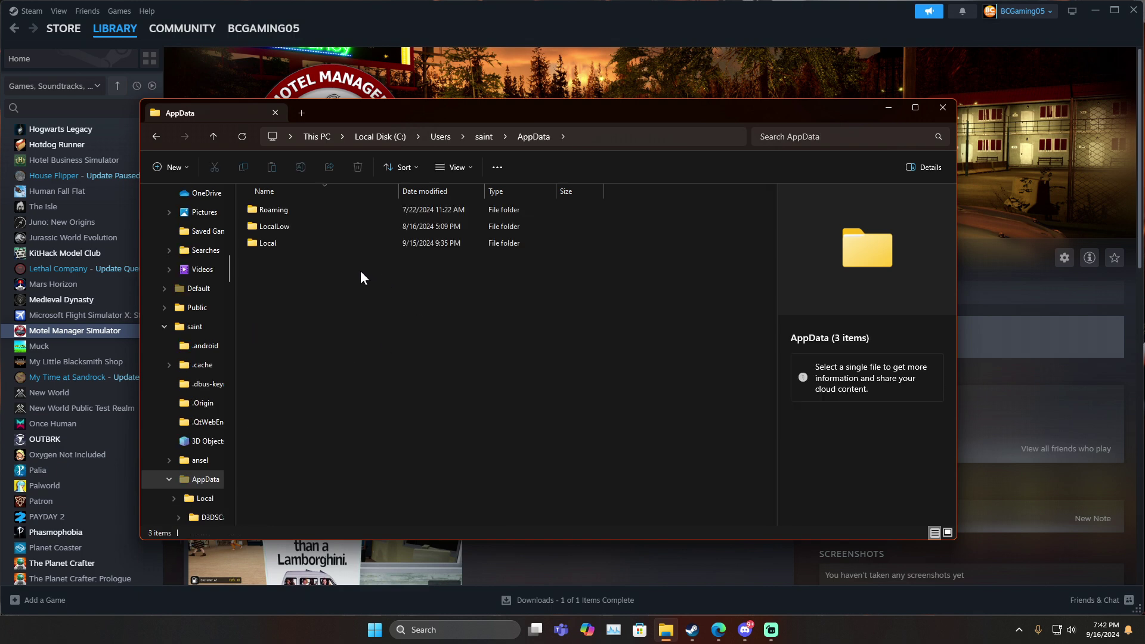
{"action": "double_click", "coordinate": [276, 244]}
{"action": "scroll", "coordinate": [308, 351], "scroll_direction": "down", "scroll_amount": 2}
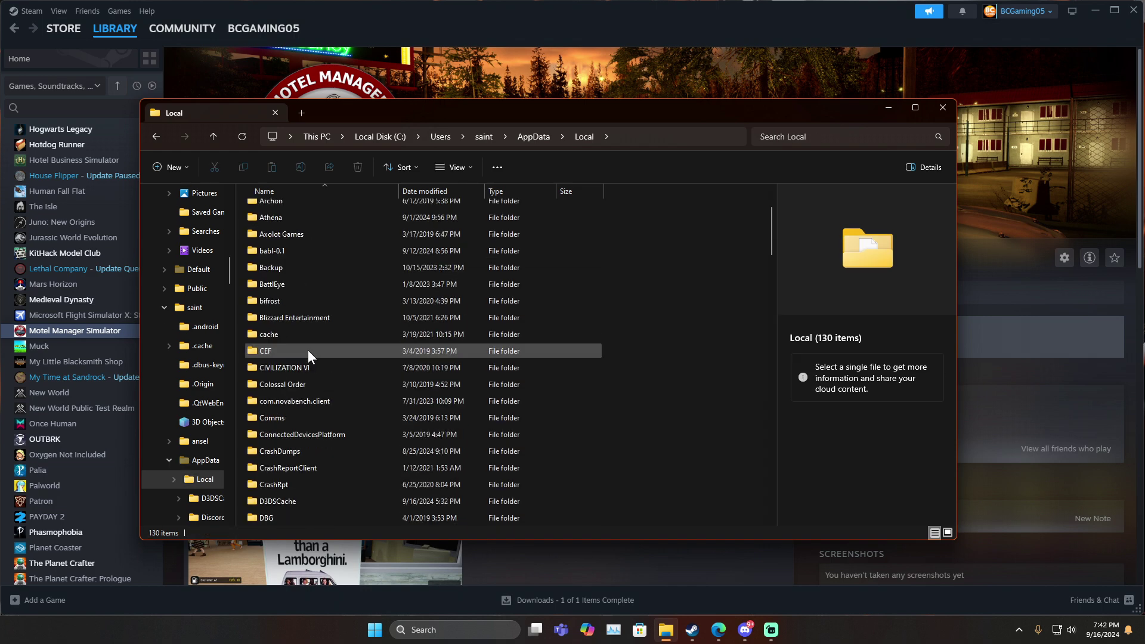
{"action": "scroll", "coordinate": [308, 351], "scroll_direction": "down", "scroll_amount": 2}
{"action": "scroll", "coordinate": [308, 352], "scroll_direction": "down", "scroll_amount": 2}
{"action": "scroll", "coordinate": [308, 350], "scroll_direction": "down", "scroll_amount": 2}
{"action": "scroll", "coordinate": [307, 351], "scroll_direction": "down", "scroll_amount": 2}
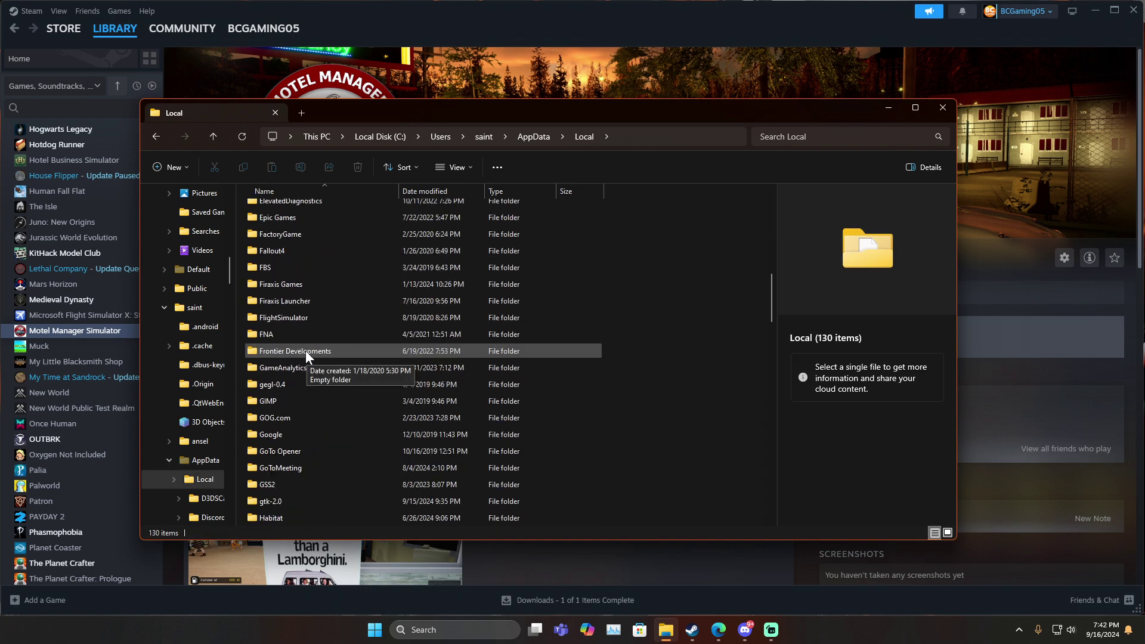
{"action": "scroll", "coordinate": [305, 350], "scroll_direction": "down", "scroll_amount": 2}
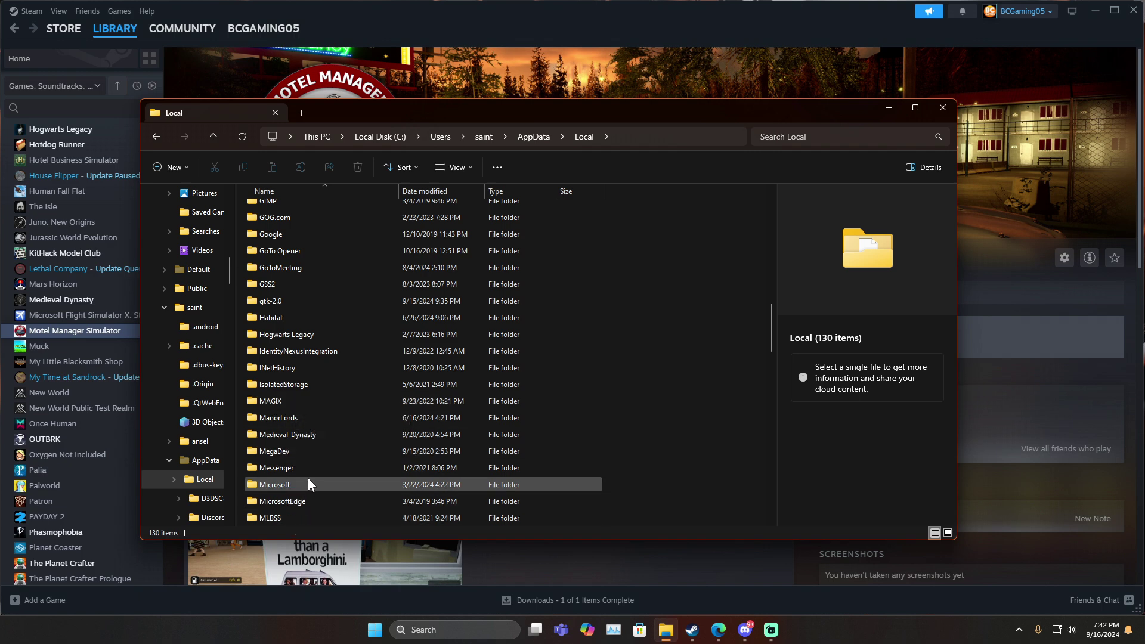
{"action": "scroll", "coordinate": [308, 476], "scroll_direction": "down", "scroll_amount": 1}
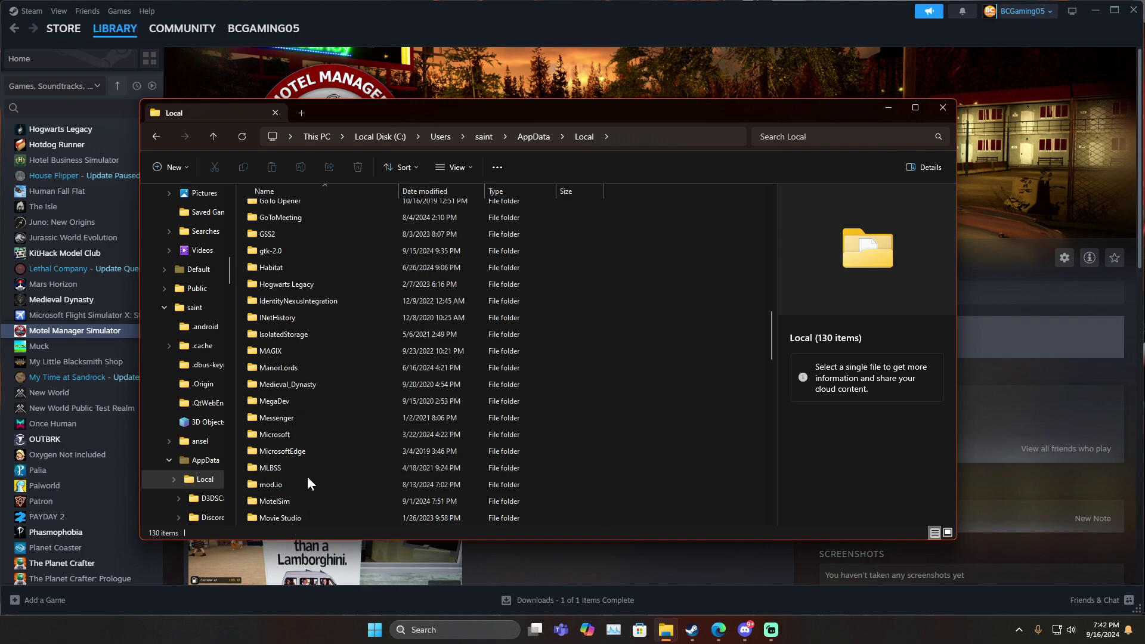
Continue into MotelSim\Saved\SaveGames to reach the six SAV files
{"action": "double_click", "coordinate": [280, 501]}
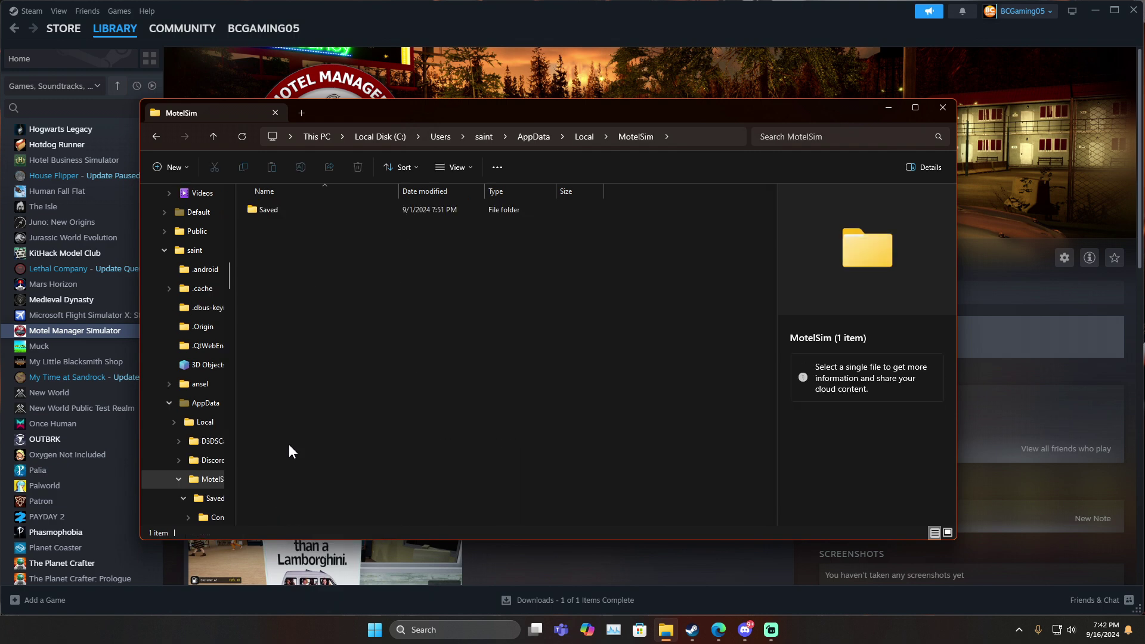
{"action": "double_click", "coordinate": [266, 213]}
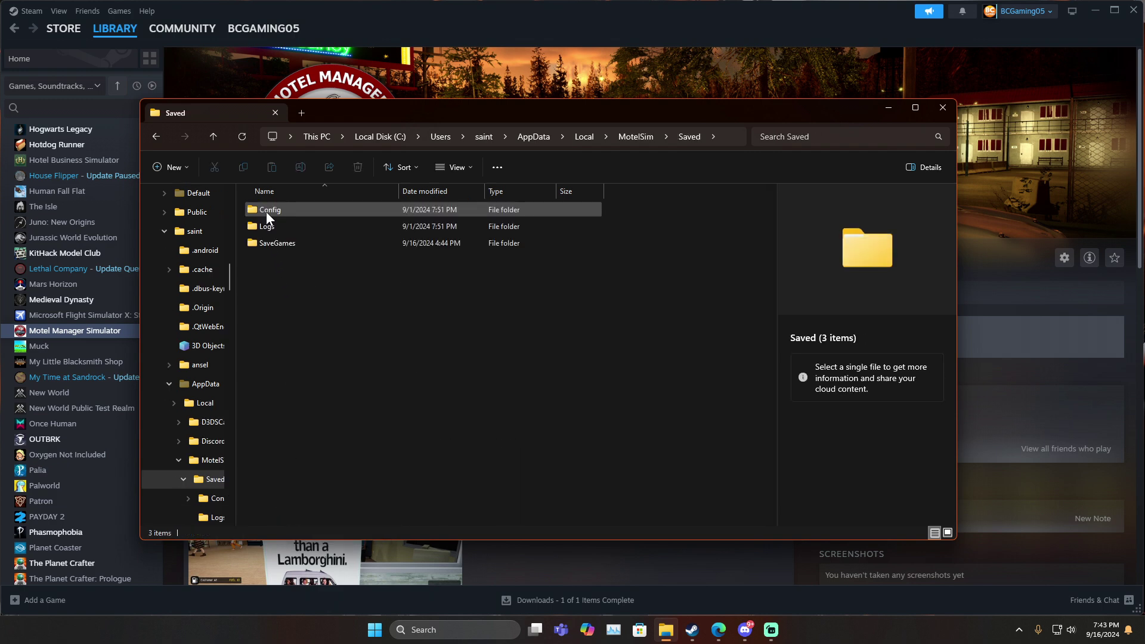
{"action": "double_click", "coordinate": [281, 242]}
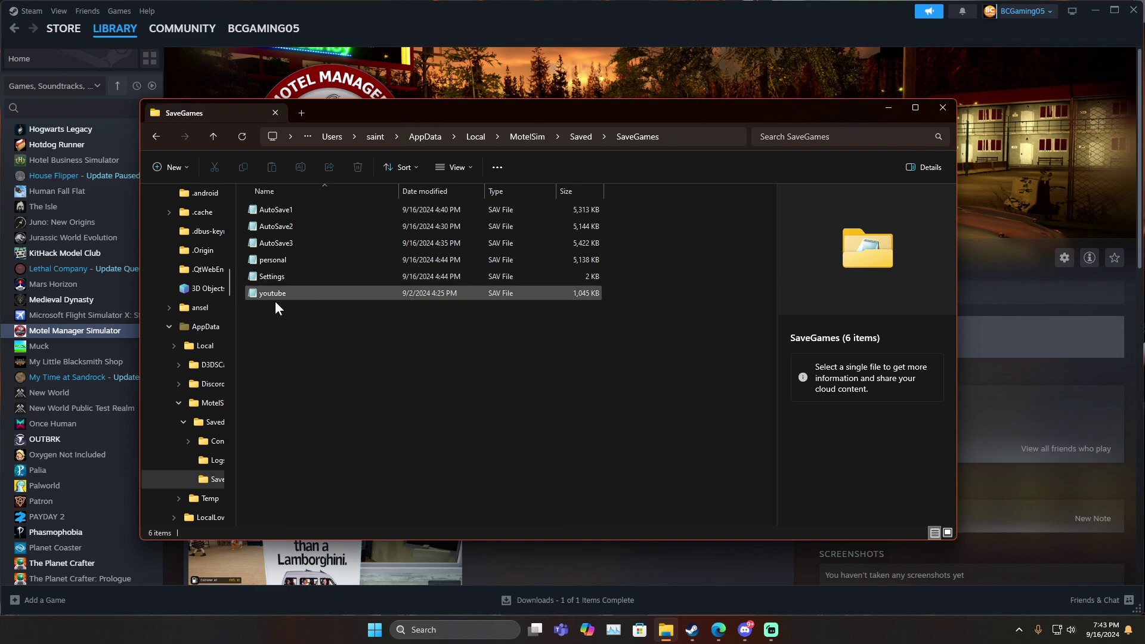
Post personal.sav from SaveGames into Discord's suggestions-ideas channel
{"action": "left_click", "coordinate": [744, 629]}
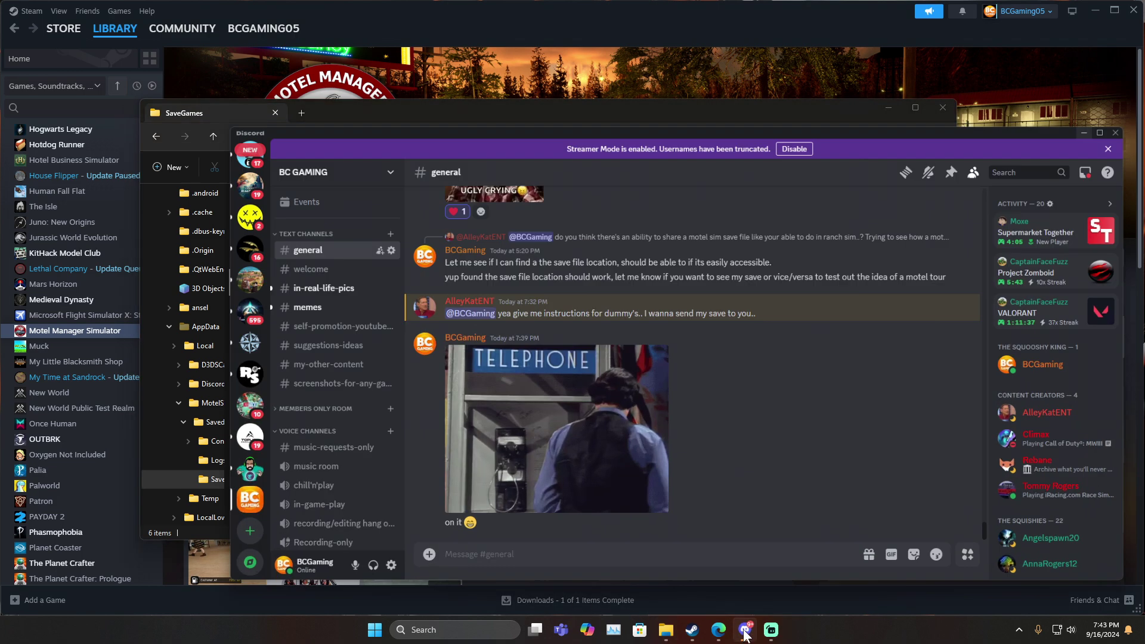
{"action": "left_click", "coordinate": [303, 329]}
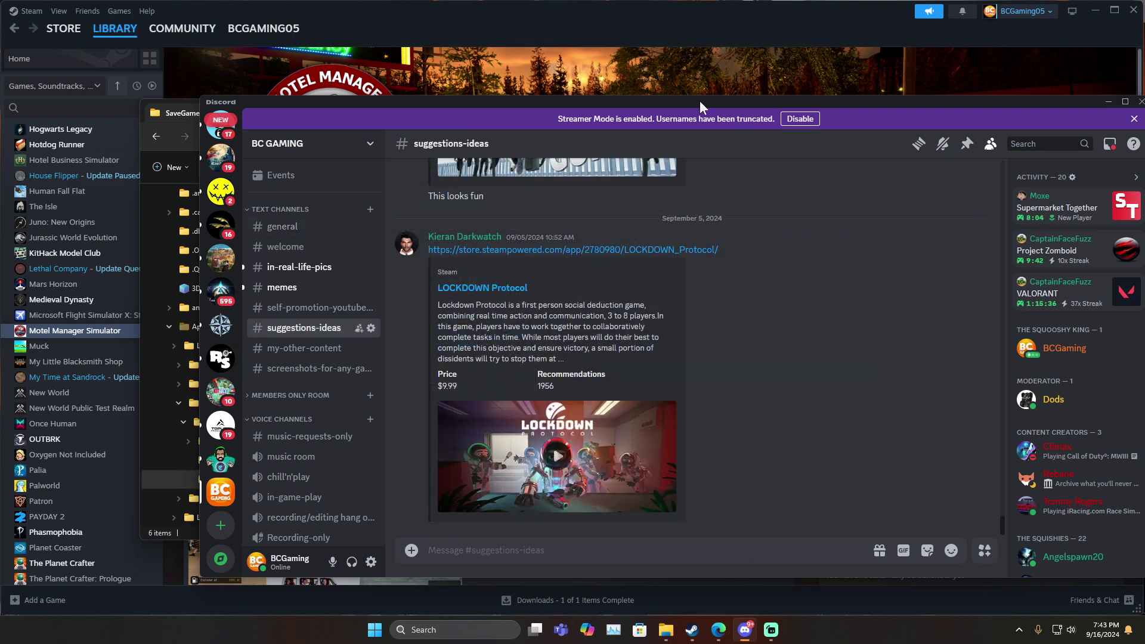
{"action": "left_click_drag", "start_coordinate": [700, 101], "coordinate": [868, 99]}
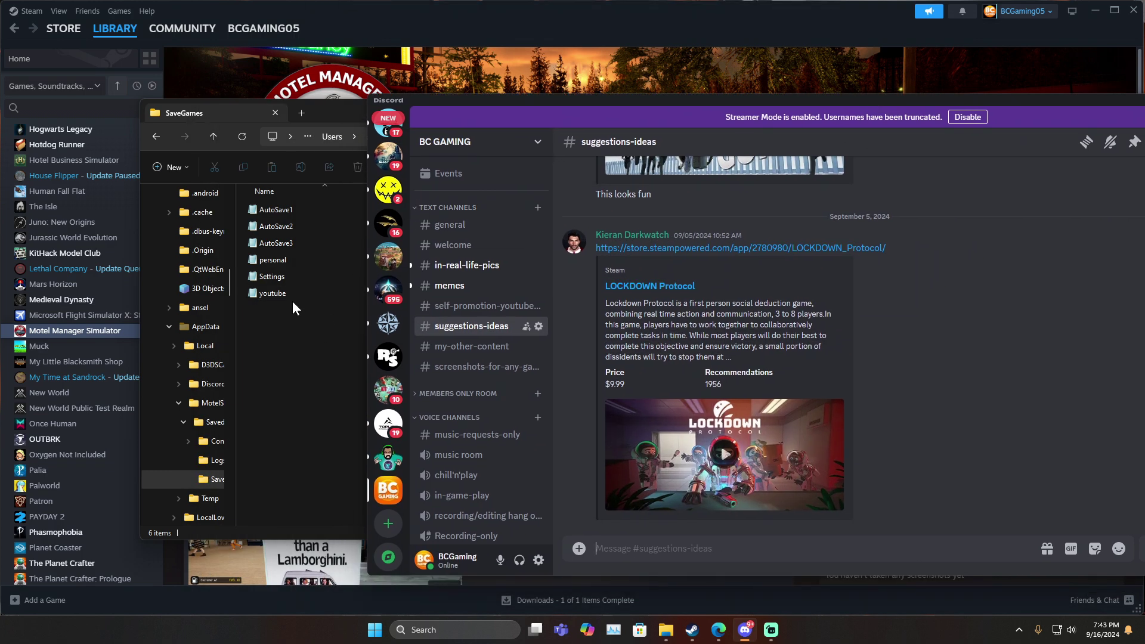
{"action": "mouse_move", "coordinate": [284, 260]}
{"action": "left_mouse_down"}
{"action": "mouse_move", "coordinate": [740, 491]}
{"action": "mouse_move", "coordinate": [760, 525]}
{"action": "left_mouse_up"}
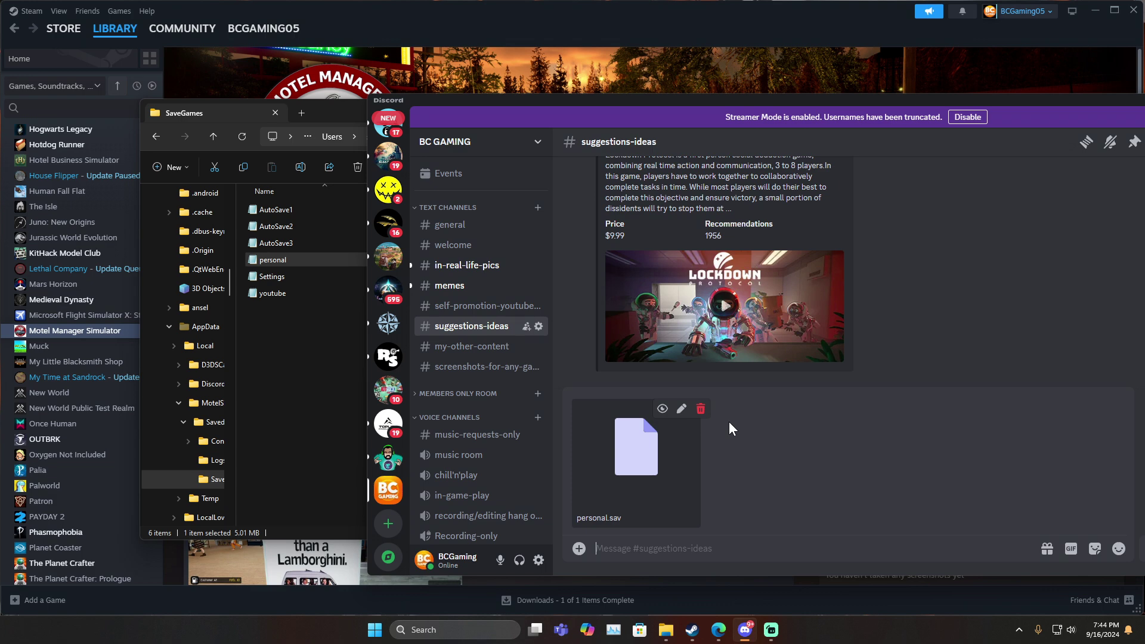
{"action": "type", "text": "my personal save for motel manager sim. (doing this for the video)"}
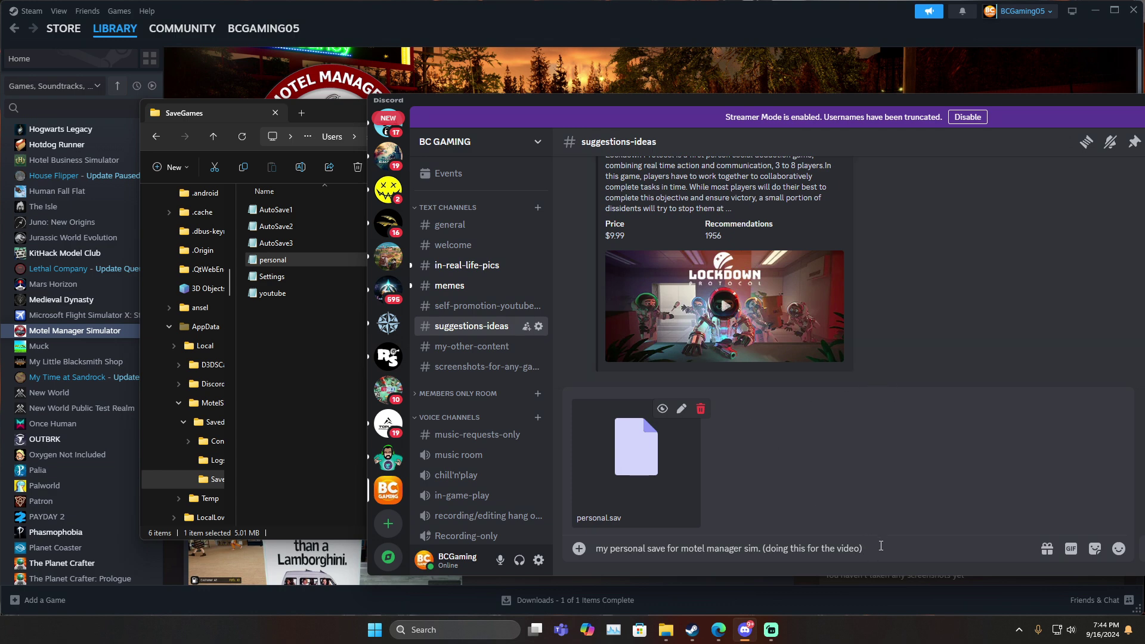
{"action": "key", "text": "Return"}
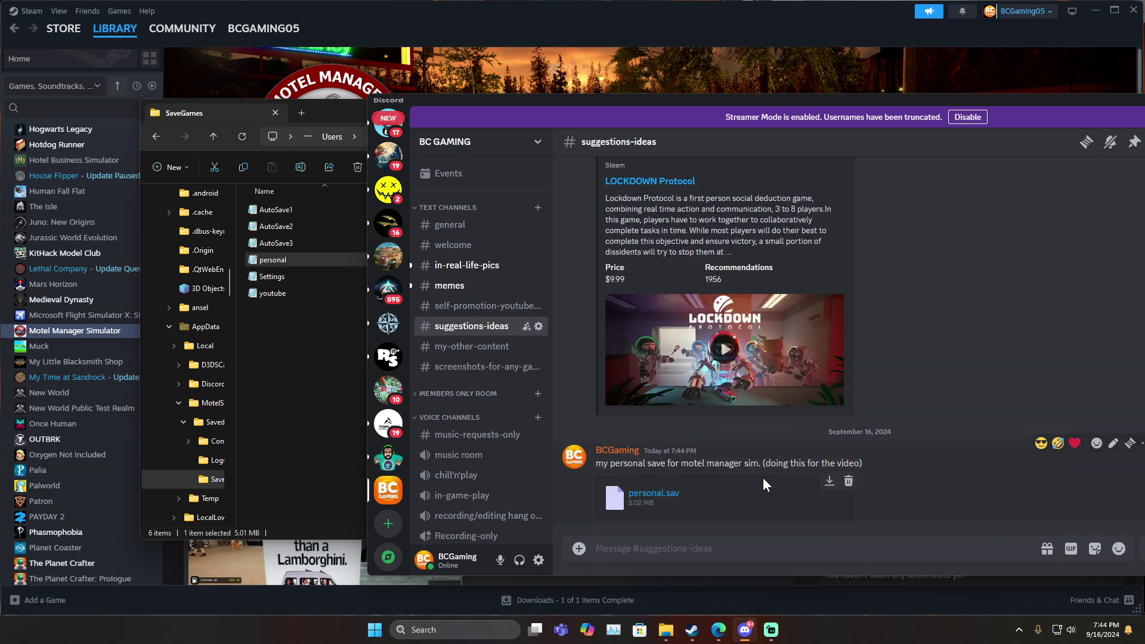
Download the shared personal.sav and show it in the Downloads folder
{"action": "left_click", "coordinate": [828, 482]}
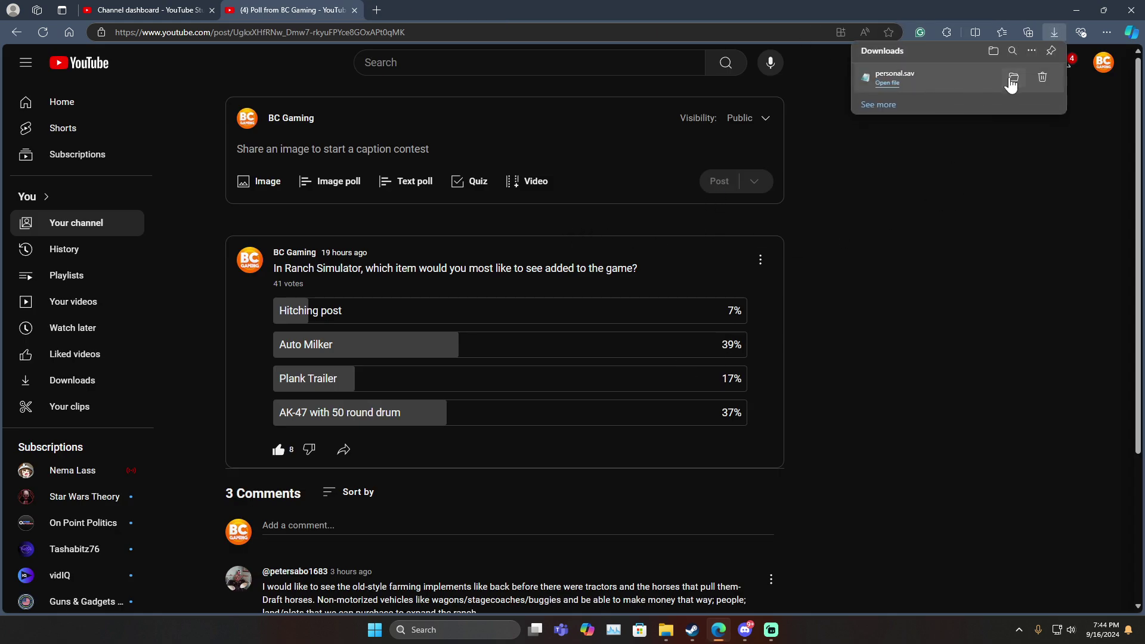
{"action": "left_click", "coordinate": [1013, 78]}
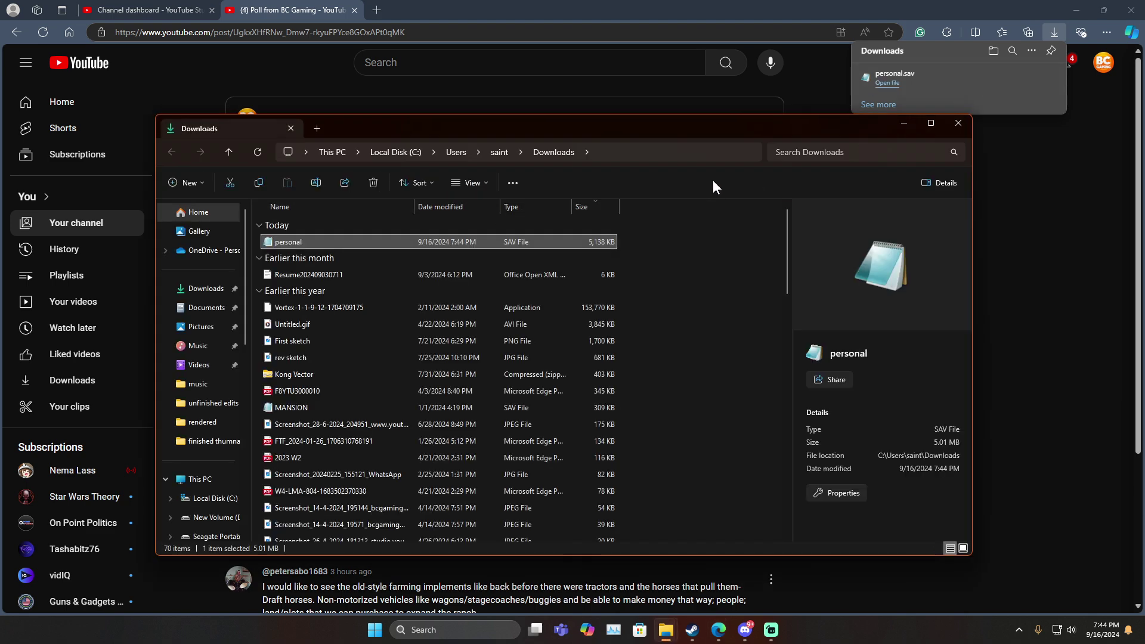
Cut the downloaded personal save and head back through This PC into C:\Users
{"action": "right_click", "coordinate": [335, 241]}
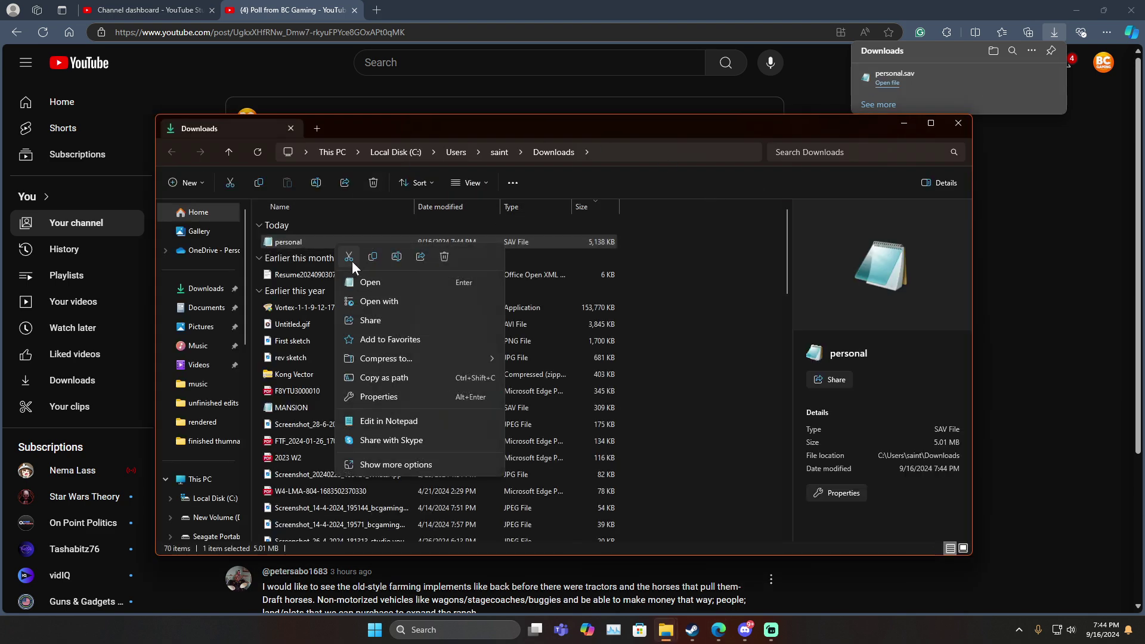
{"action": "left_click", "coordinate": [352, 260]}
{"action": "left_click", "coordinate": [341, 151]}
{"action": "left_click", "coordinate": [323, 235]}
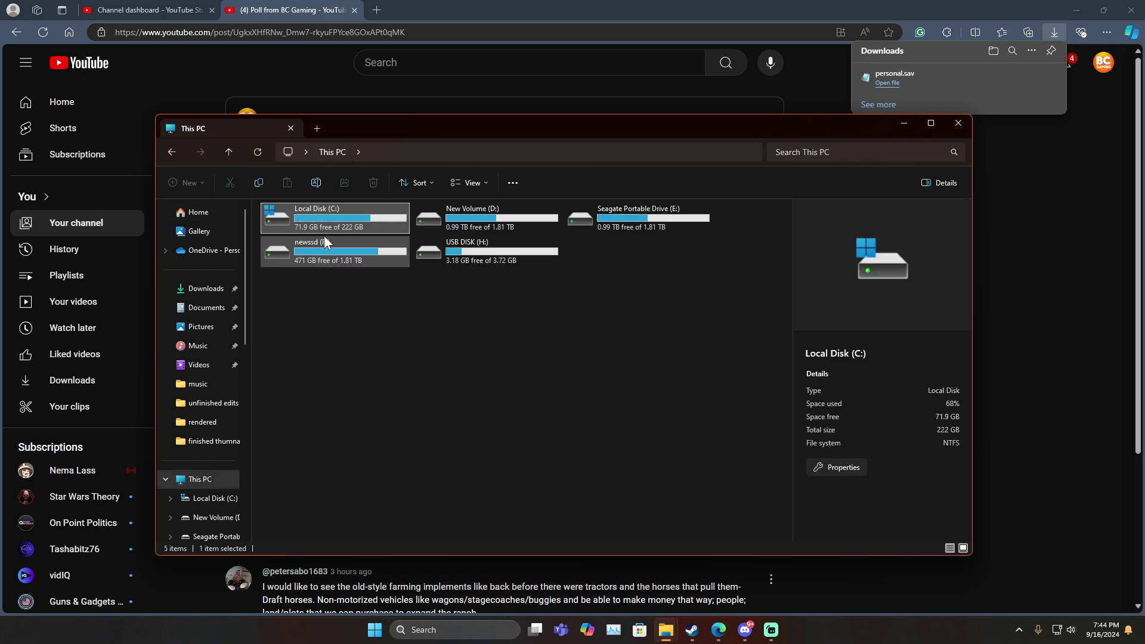
{"action": "double_click", "coordinate": [330, 209]}
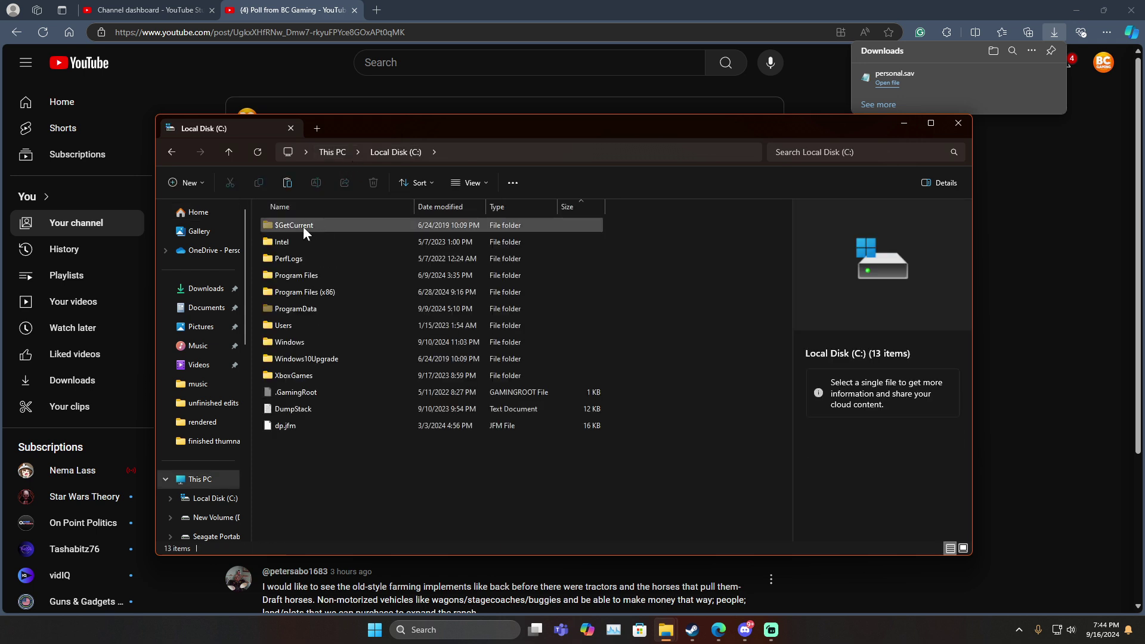
{"action": "double_click", "coordinate": [302, 326]}
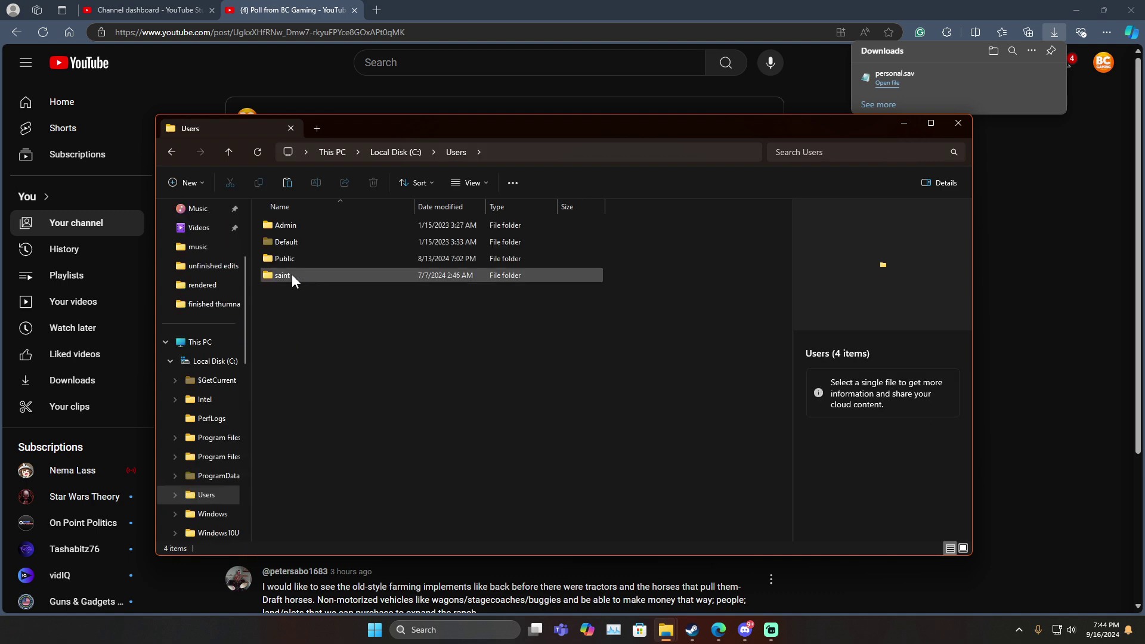
Reach AppData\Local\MotelSim\Saved\SaveGames, then set the window aside
{"action": "double_click", "coordinate": [292, 274]}
{"action": "double_click", "coordinate": [286, 344]}
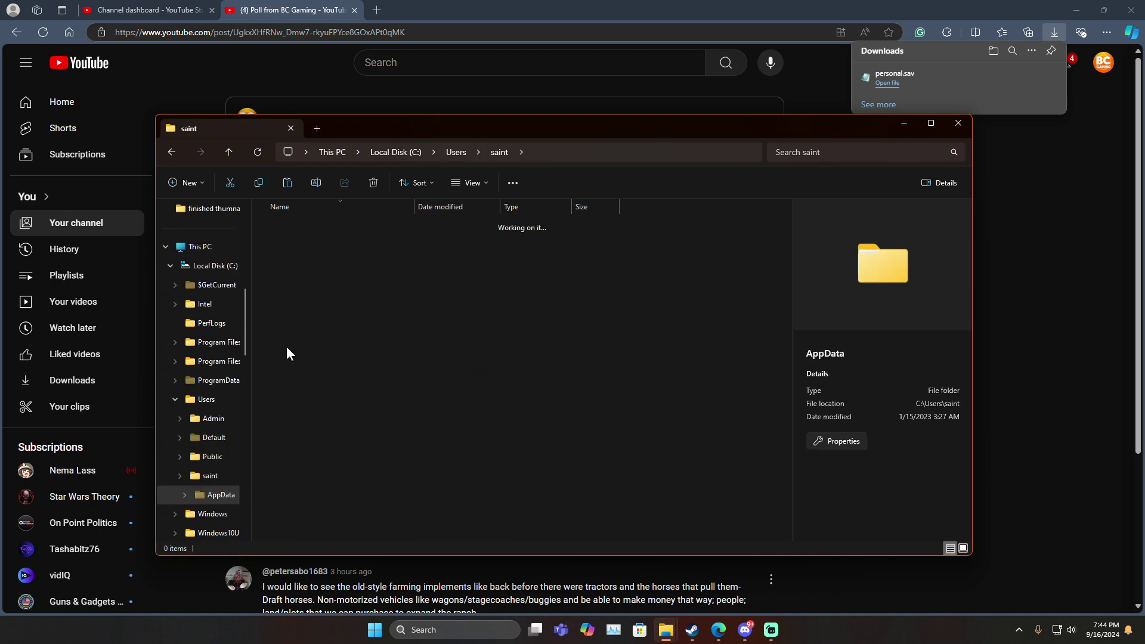
{"action": "double_click", "coordinate": [293, 259]}
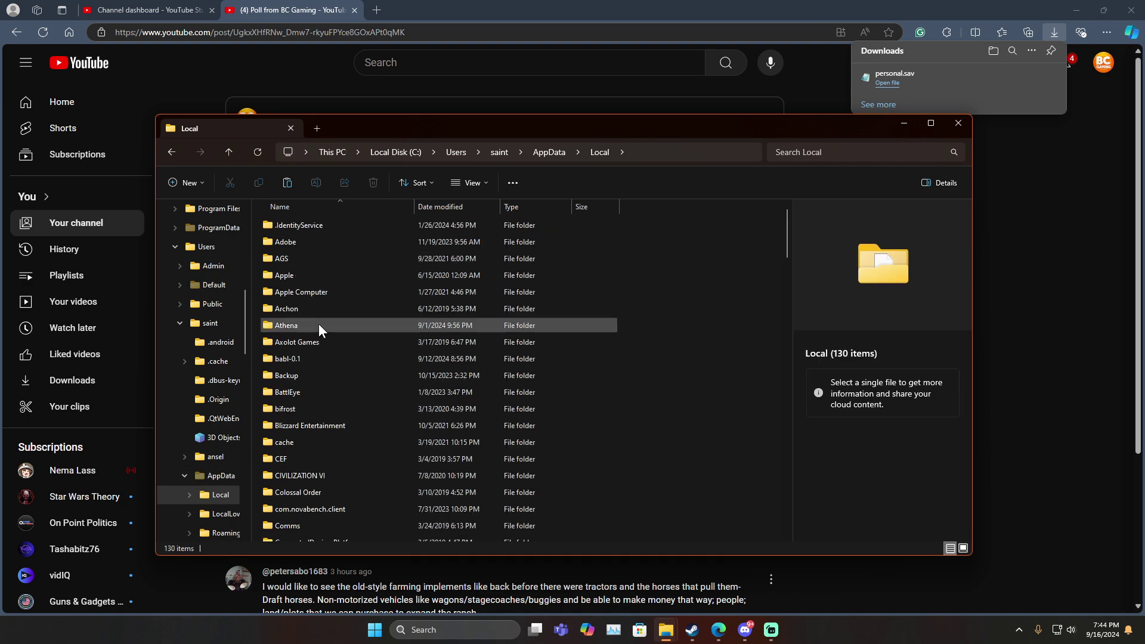
{"action": "scroll", "coordinate": [315, 357], "scroll_direction": "down", "scroll_amount": 5}
{"action": "scroll", "coordinate": [312, 383], "scroll_direction": "down", "scroll_amount": 3}
{"action": "scroll", "coordinate": [311, 385], "scroll_direction": "down", "scroll_amount": 6}
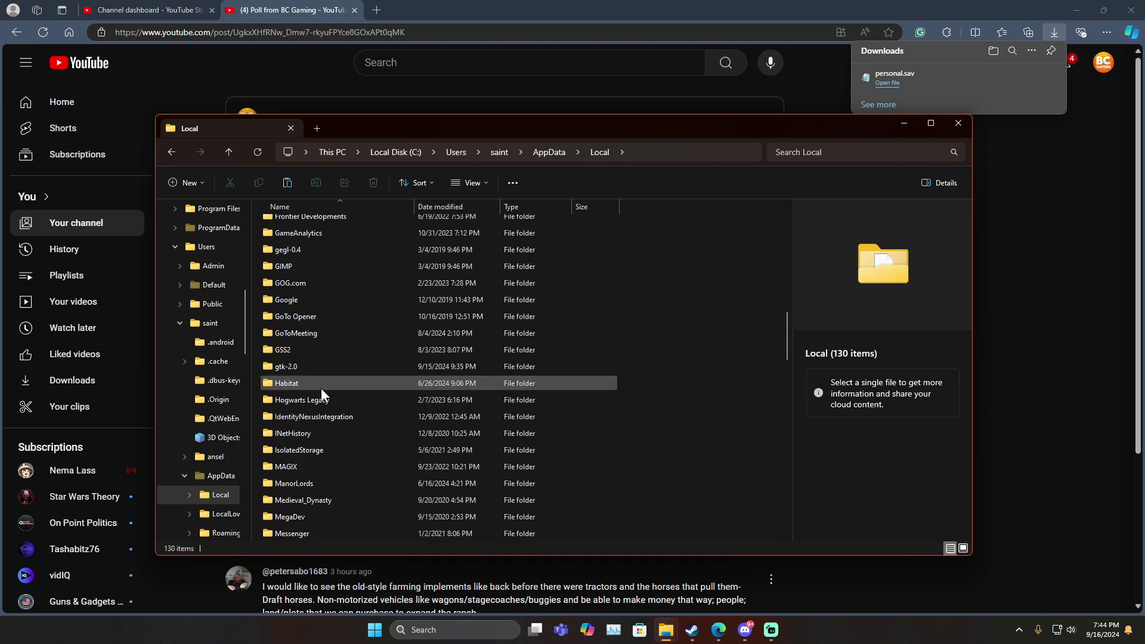
{"action": "scroll", "coordinate": [310, 486], "scroll_direction": "down", "scroll_amount": 2}
{"action": "double_click", "coordinate": [305, 517]}
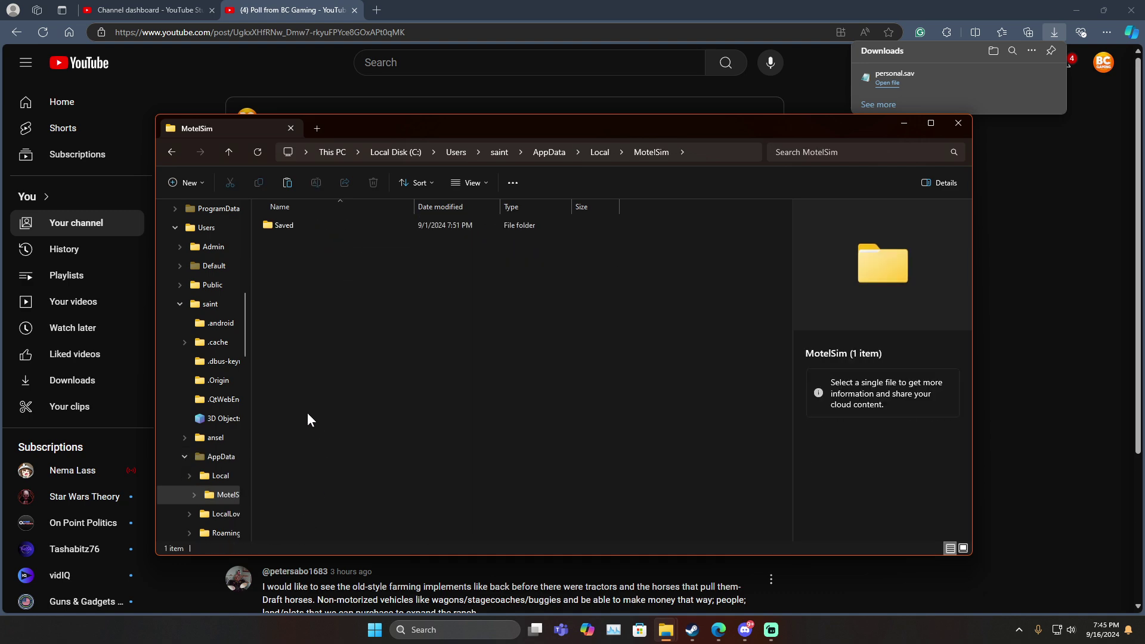
{"action": "double_click", "coordinate": [307, 225]}
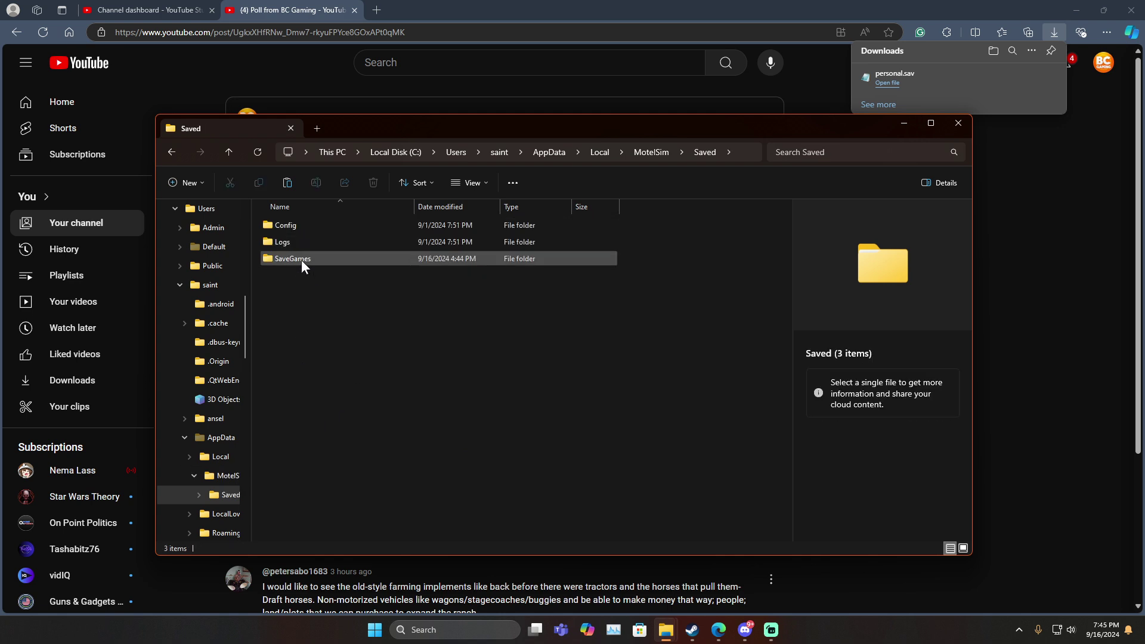
{"action": "double_click", "coordinate": [301, 259]}
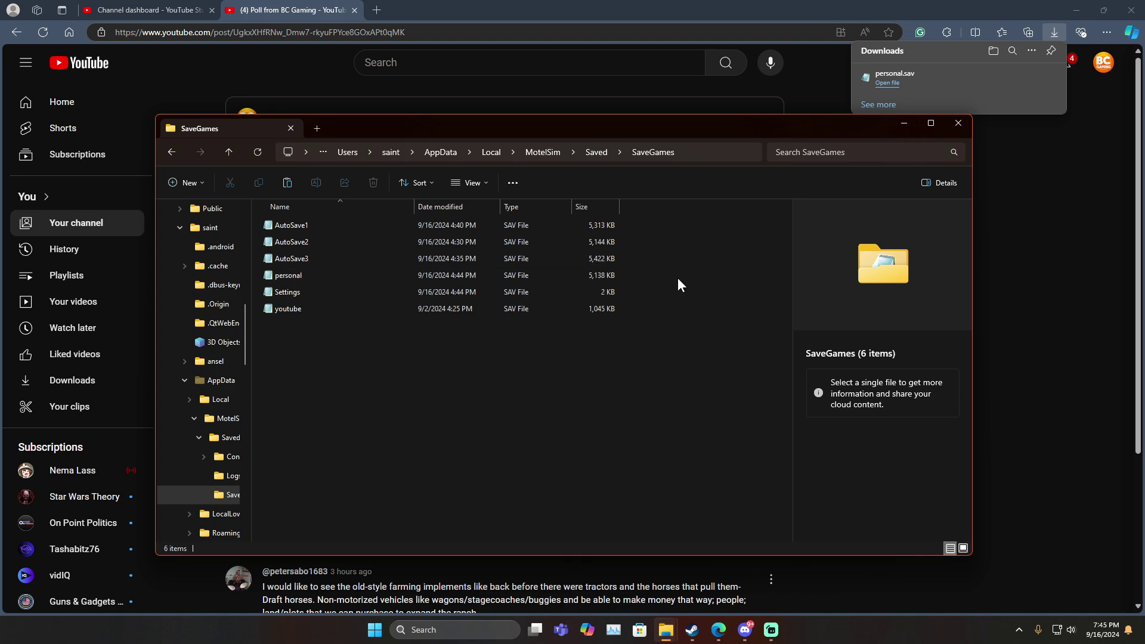
{"action": "left_click", "coordinate": [905, 128]}
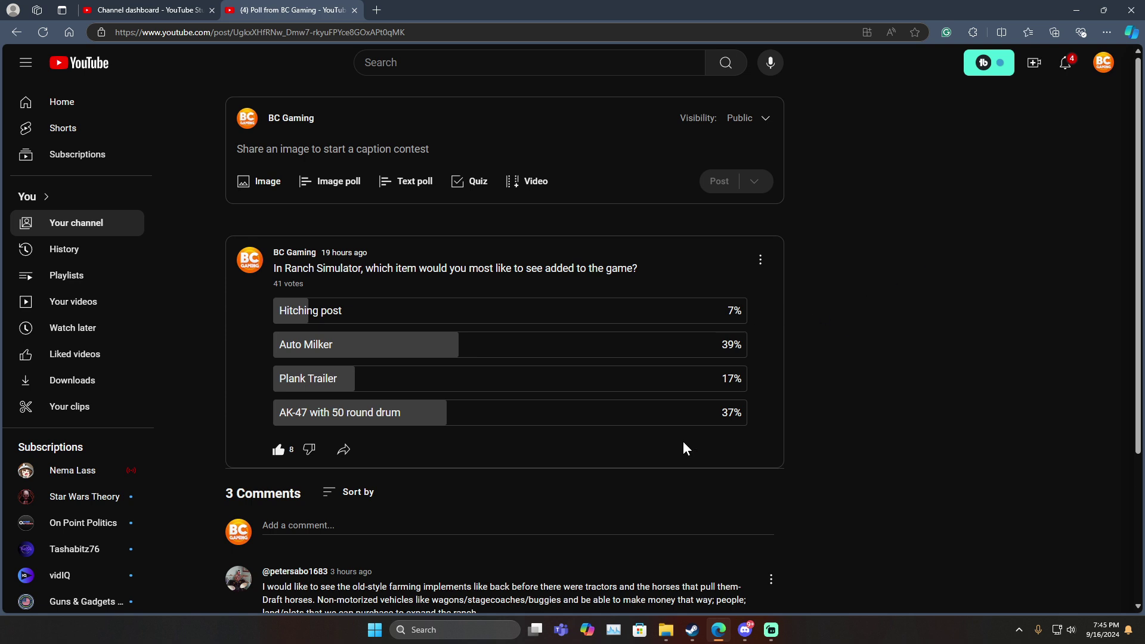
Restore Explorer, go up to AppData and browse the LocalLow folder's game folders
{"action": "mouse_move", "coordinate": [665, 629]}
{"action": "left_click", "coordinate": [730, 568]}
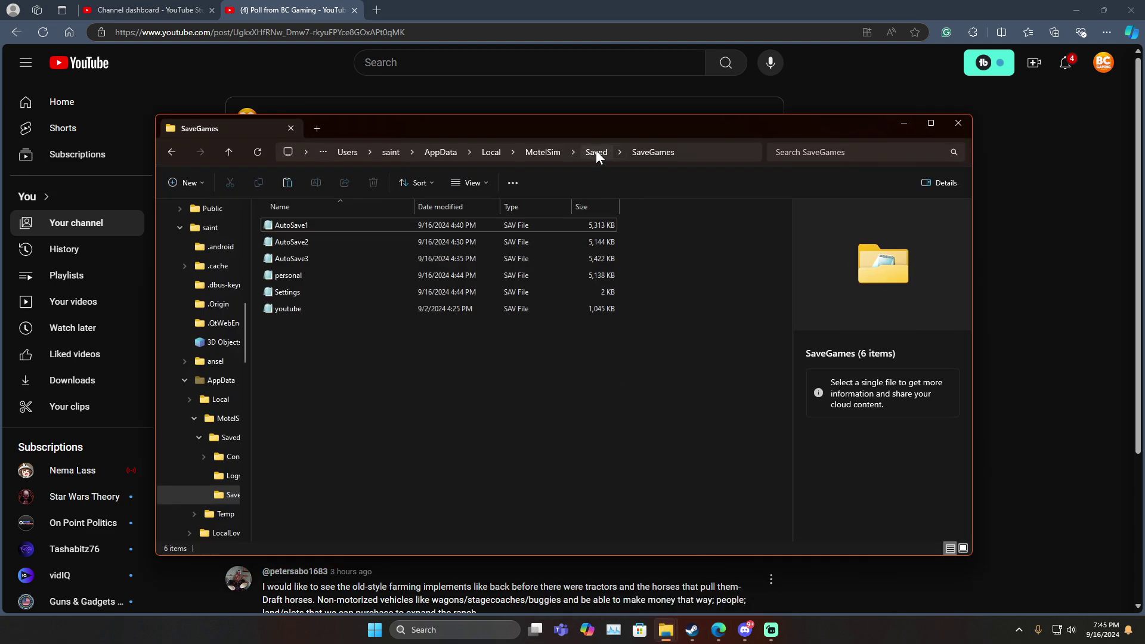
{"action": "left_click", "coordinate": [436, 152]}
{"action": "double_click", "coordinate": [339, 243]}
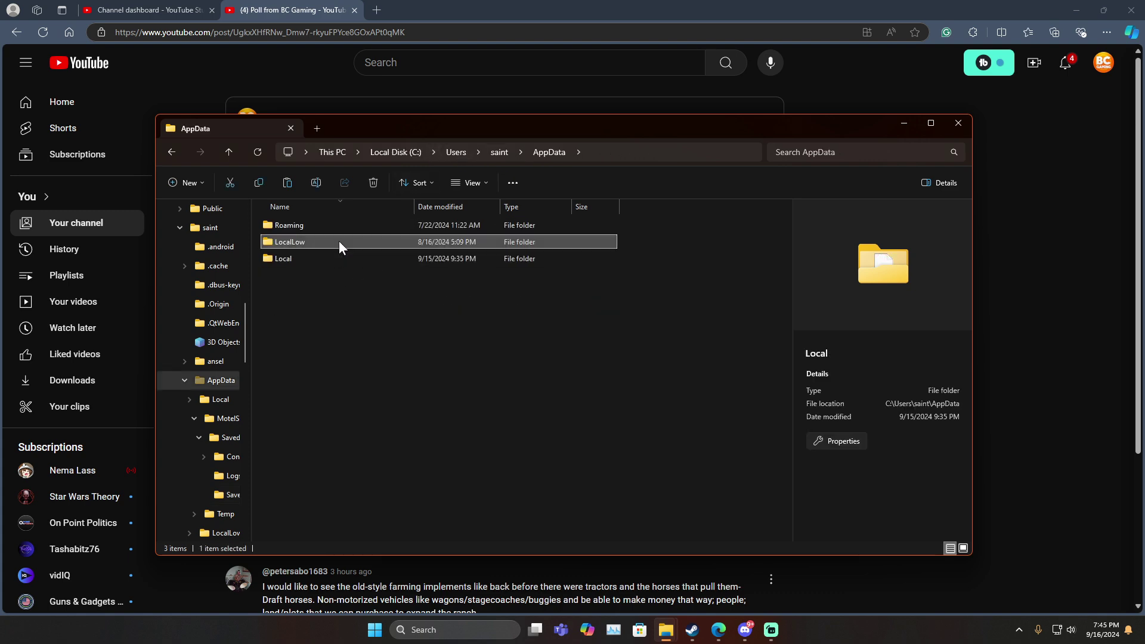
{"action": "scroll", "coordinate": [323, 327], "scroll_direction": "down", "scroll_amount": 3}
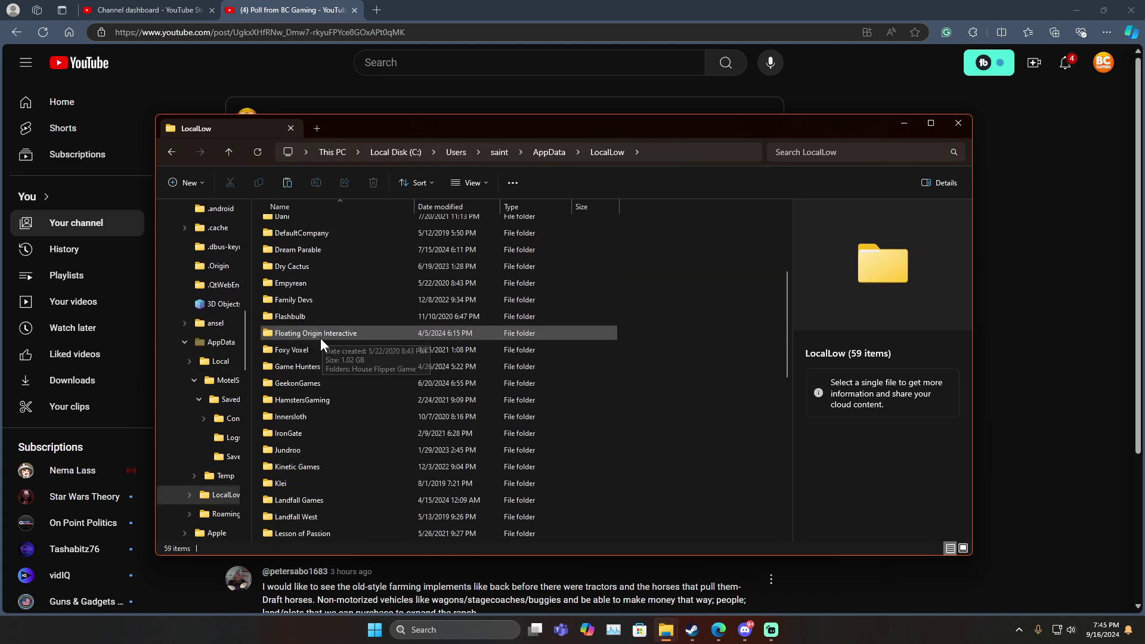
{"action": "scroll", "coordinate": [320, 343], "scroll_direction": "down", "scroll_amount": 2}
{"action": "scroll", "coordinate": [319, 345], "scroll_direction": "down", "scroll_amount": 1}
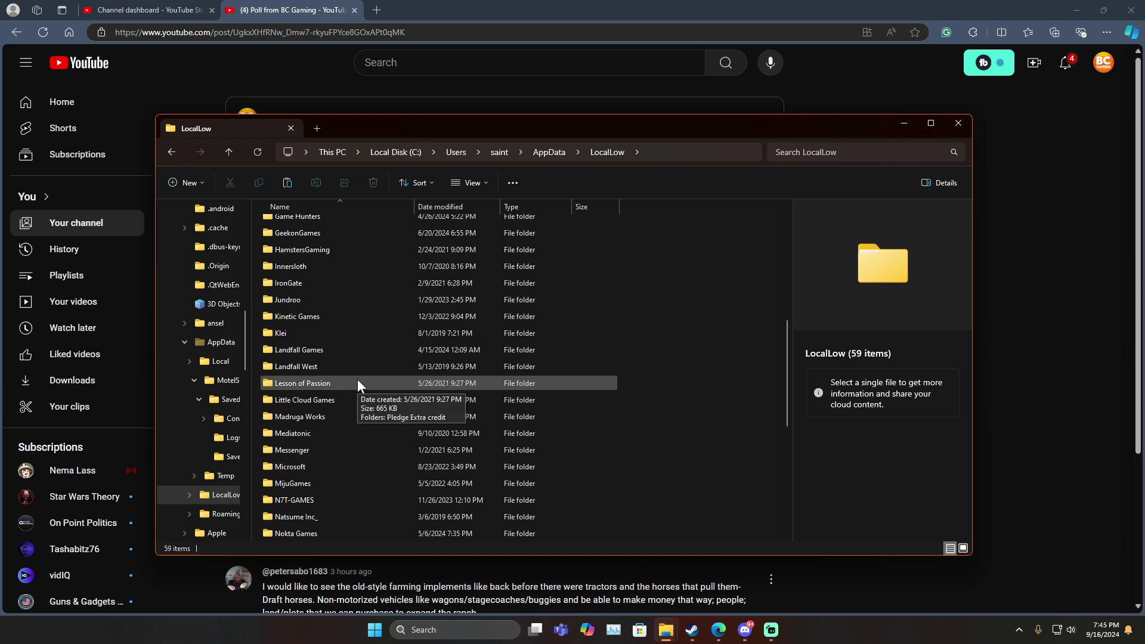
{"action": "left_click", "coordinate": [692, 630]}
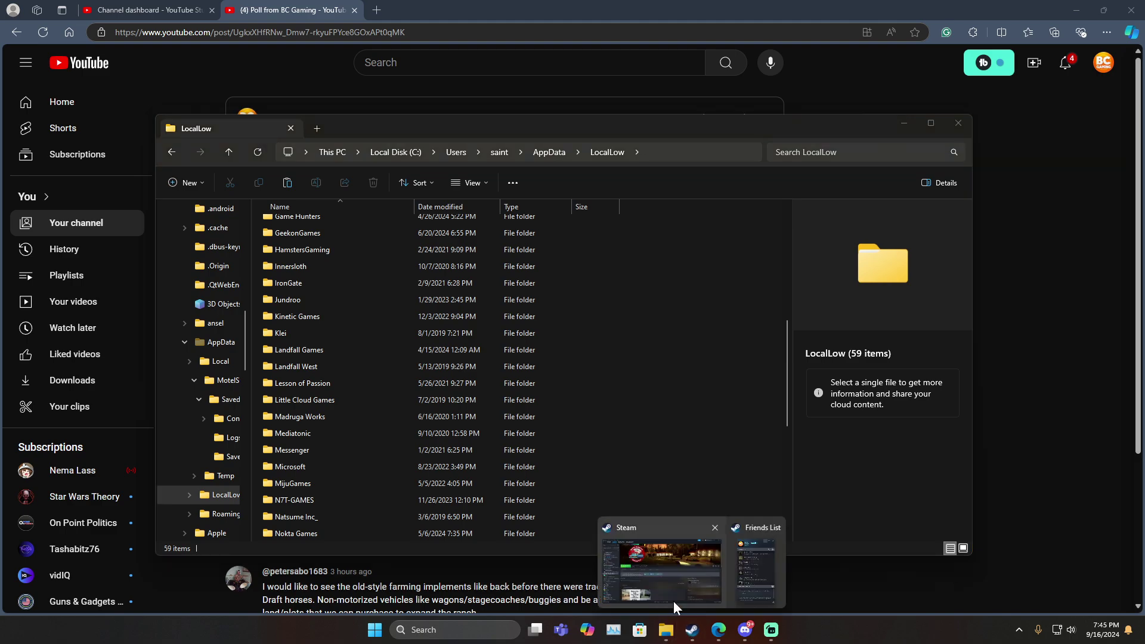
Bring the Steam window with the Motel Manager Simulator page to the front
{"action": "left_click", "coordinate": [660, 568]}
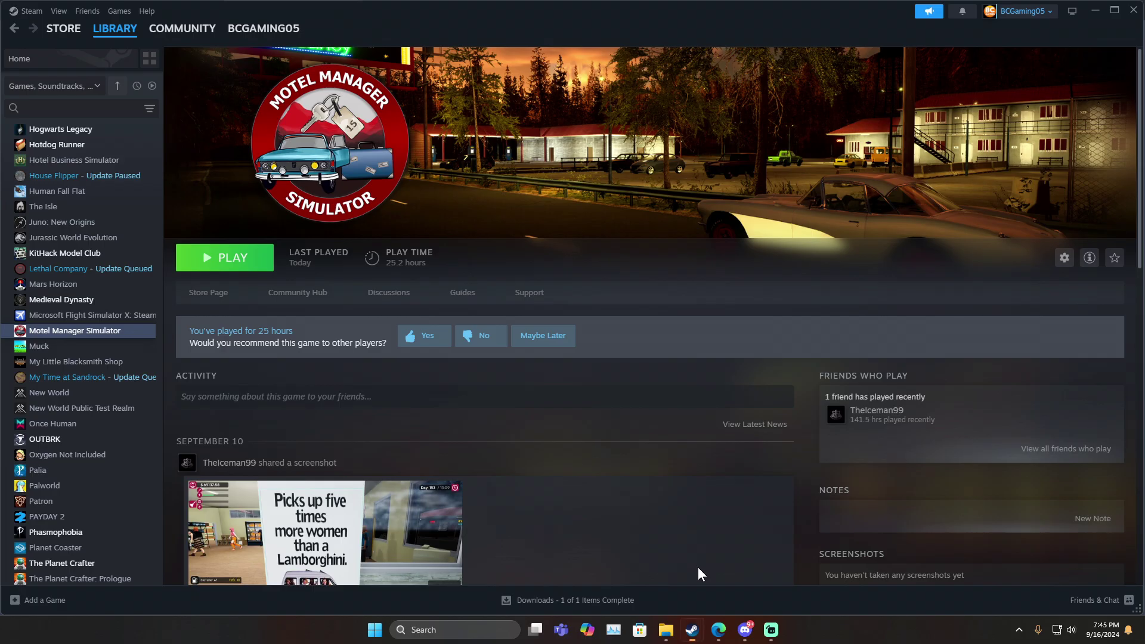